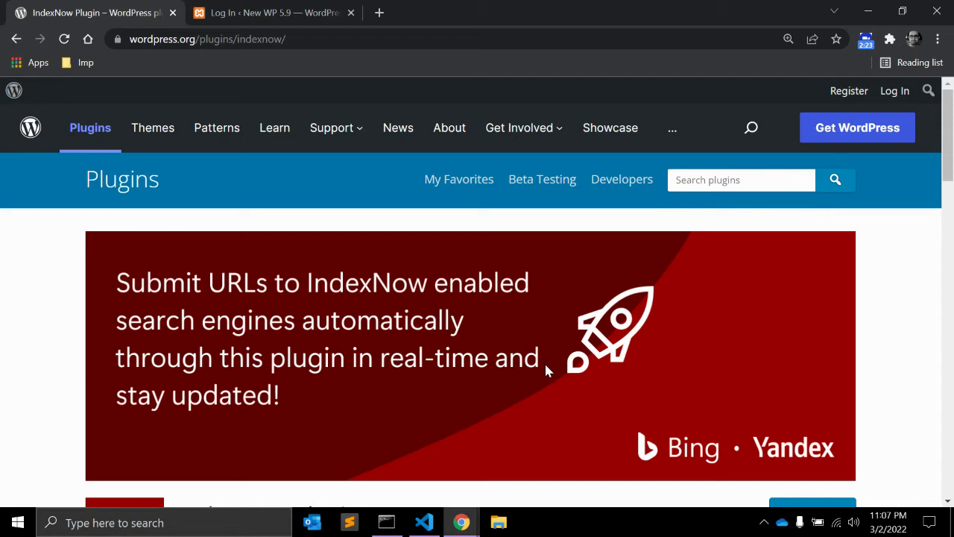
# Step: Log in to the local WordPress site with the saved credentials and dismiss the password warning
pyautogui.click(290, 13)
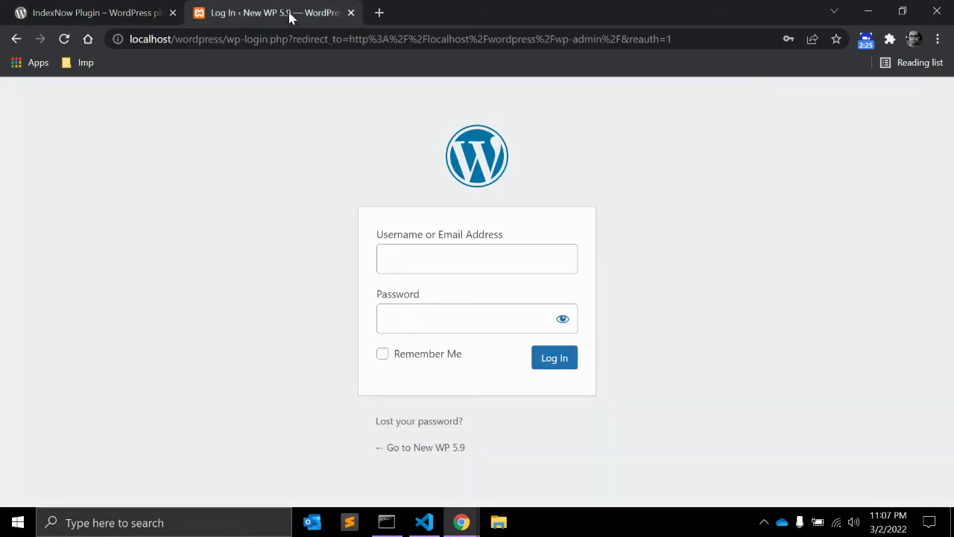
pyautogui.click(463, 262)
pyautogui.click(439, 297)
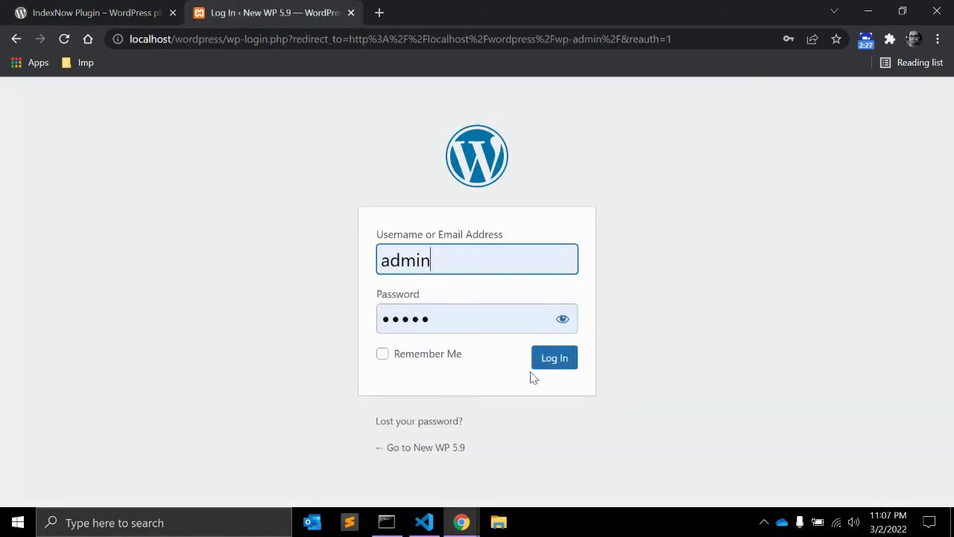
pyautogui.click(552, 361)
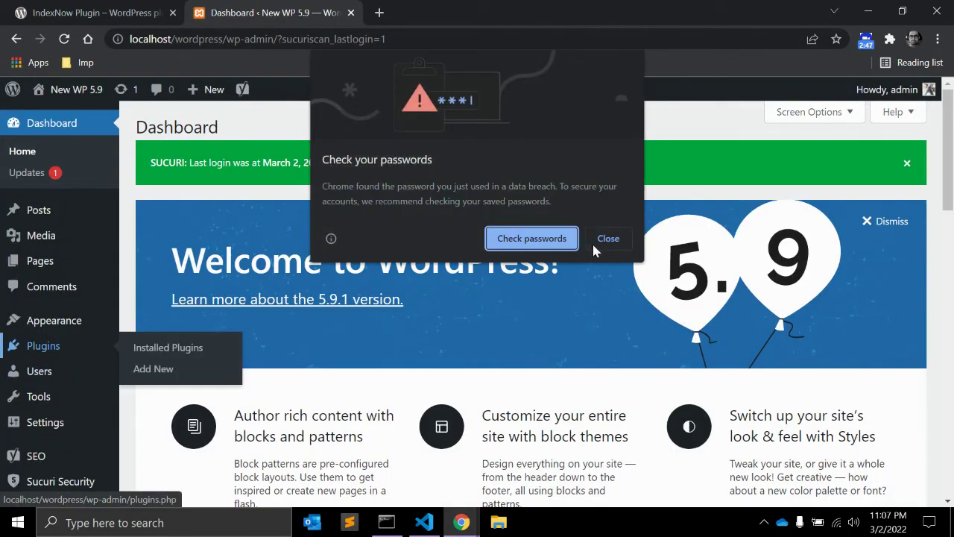
pyautogui.click(600, 240)
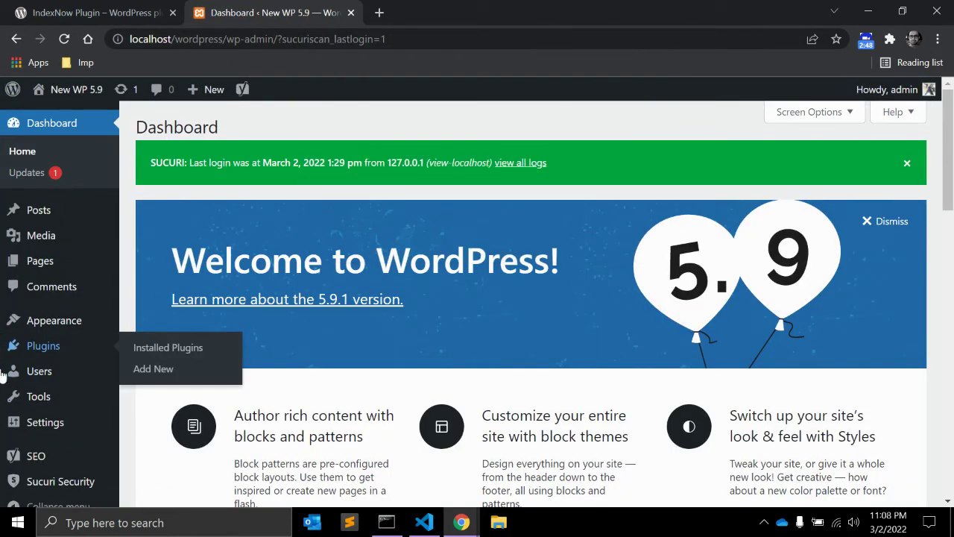
# Step: Search new plugins for 'indexnow', then install and activate the IndexNow Plugin by Microsoft Bing
pyautogui.click(165, 370)
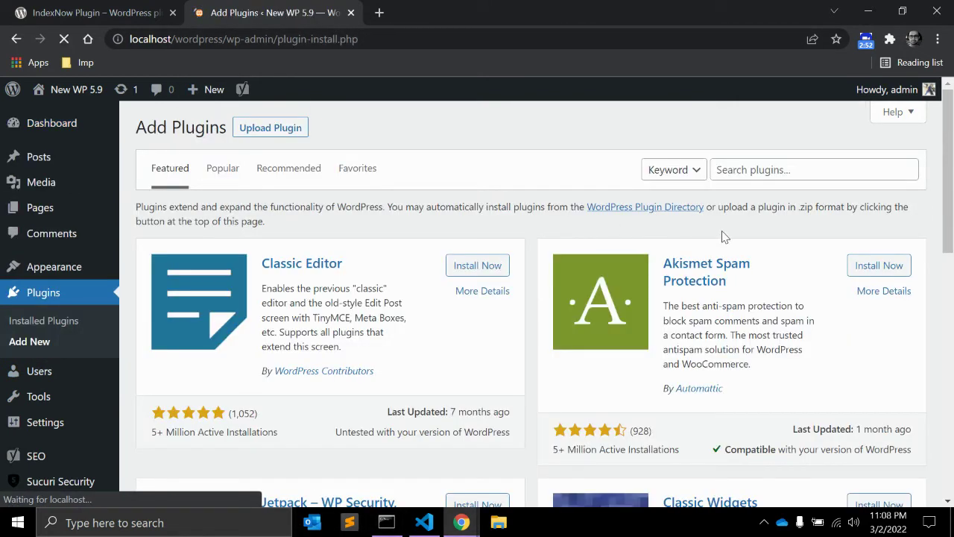
pyautogui.click(759, 177)
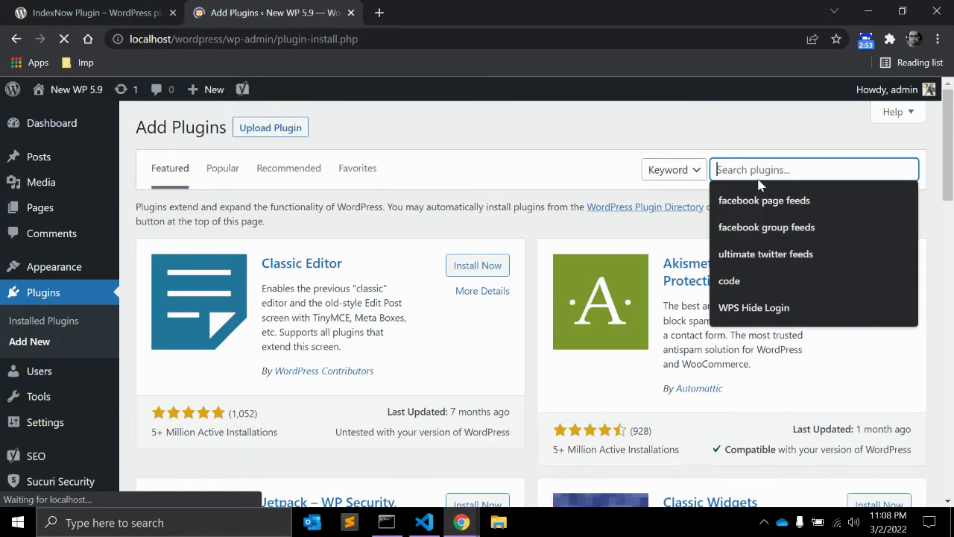
pyautogui.write('indexnow')
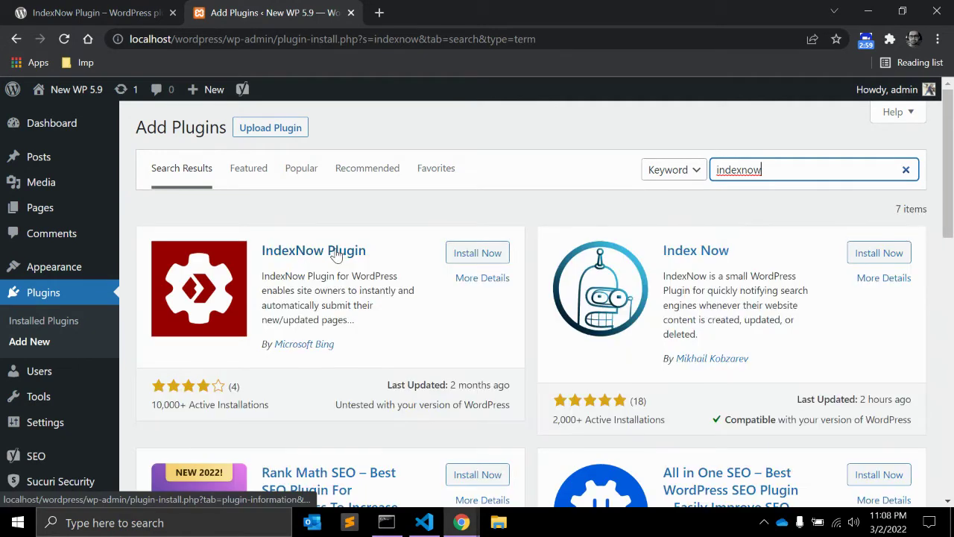
pyautogui.click(480, 256)
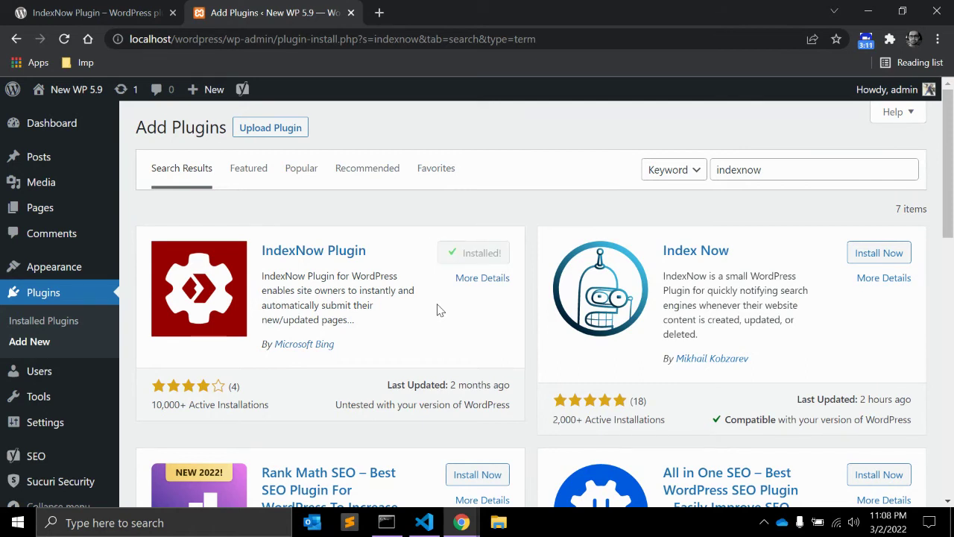
pyautogui.click(481, 257)
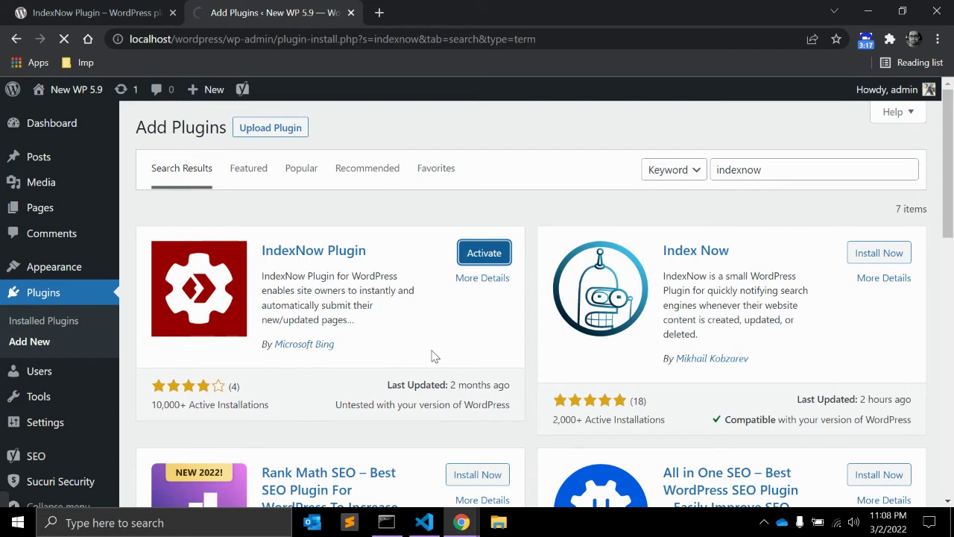
pyautogui.scroll(-2, 220, 349)
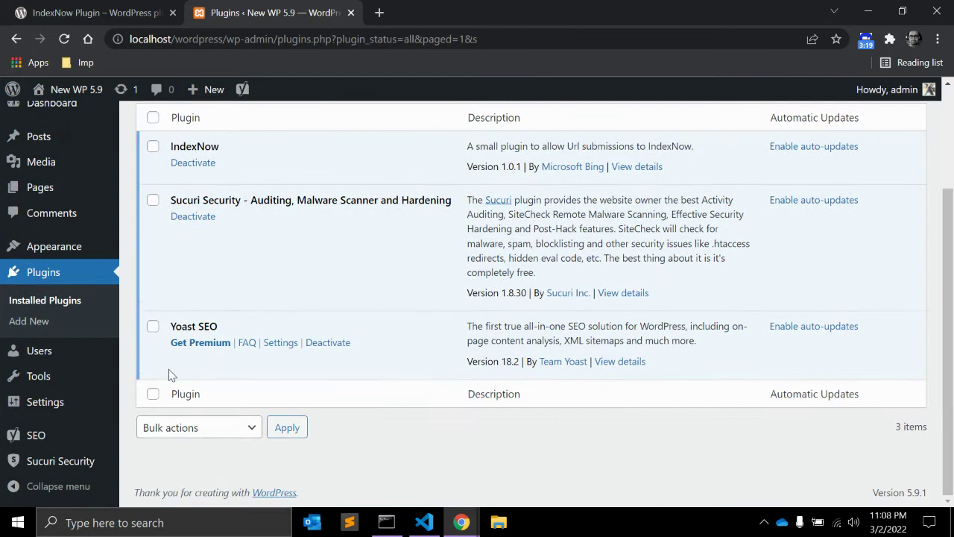
pyautogui.moveTo(44, 402)
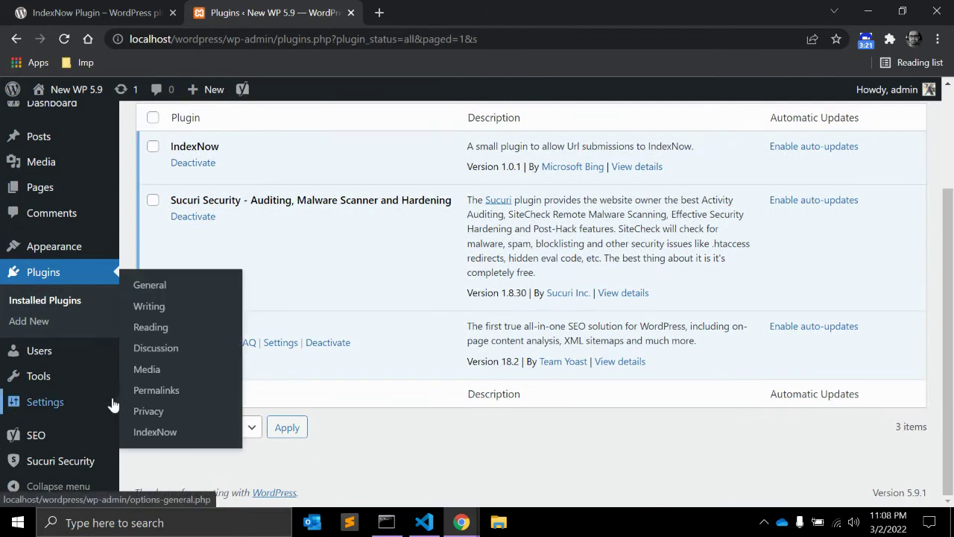
# Step: Open Settings > IndexNow and highlight its features: automated and manual URL submissions, stats, recent submissions
pyautogui.click(154, 432)
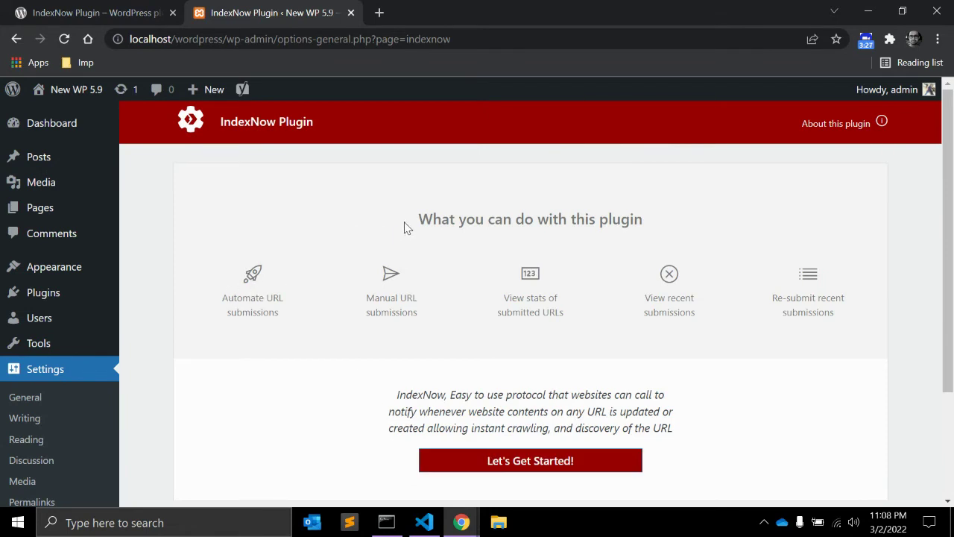
pyautogui.moveTo(431, 216); pyautogui.dragTo(635, 202)
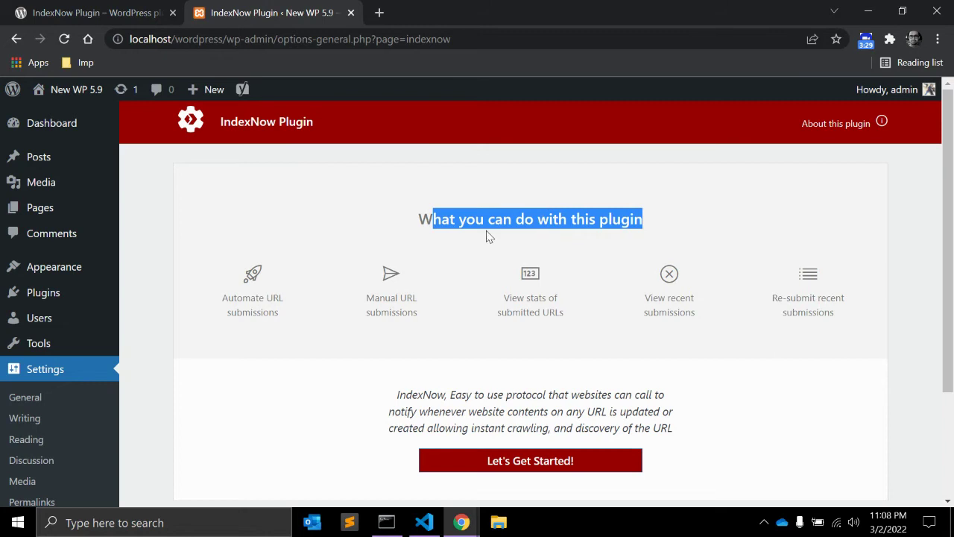
pyautogui.doubleClick(436, 216)
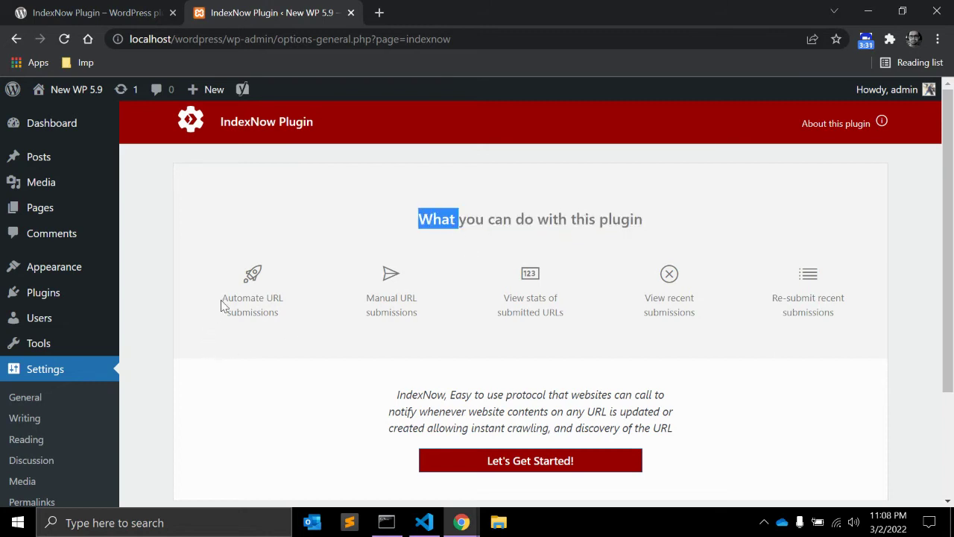
pyautogui.moveTo(222, 299); pyautogui.dragTo(282, 309)
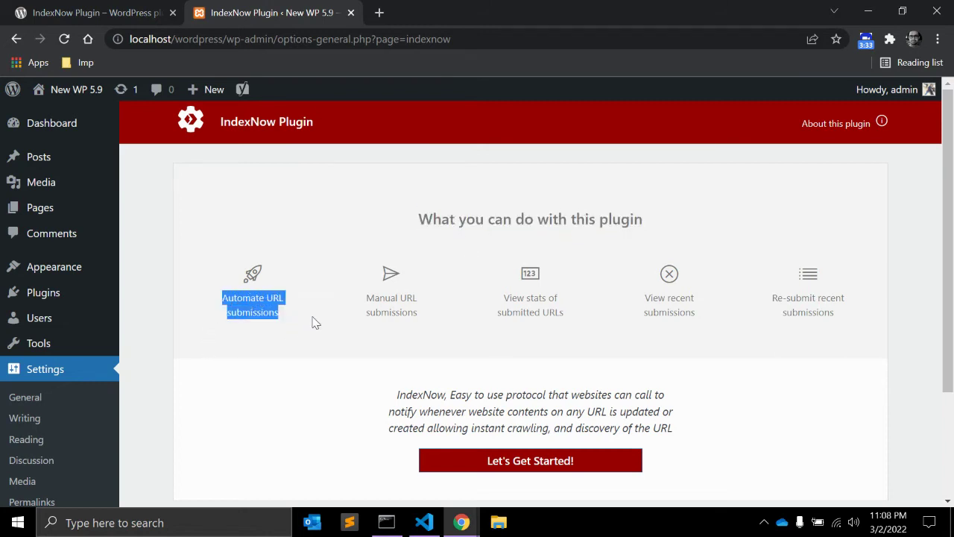
pyautogui.moveTo(367, 301); pyautogui.dragTo(422, 315)
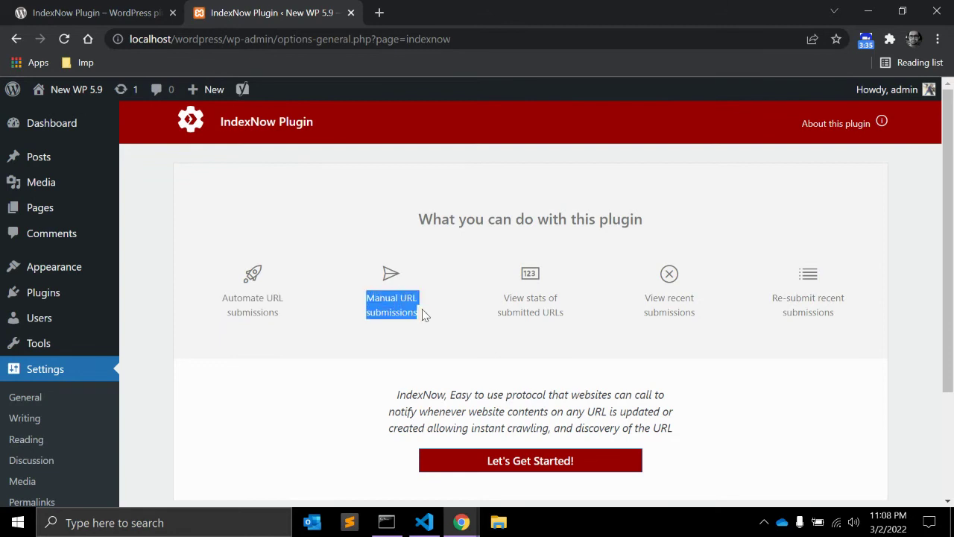
pyautogui.moveTo(507, 300); pyautogui.dragTo(569, 316)
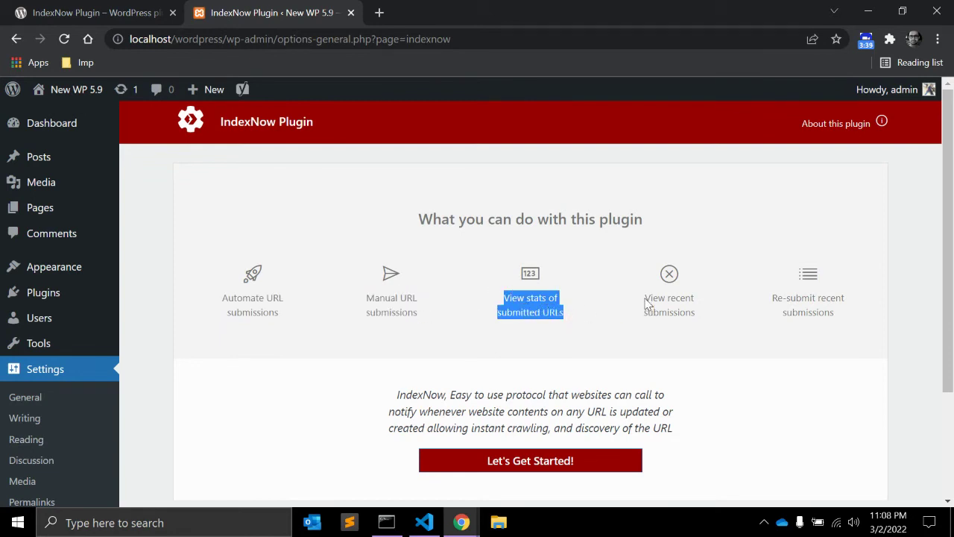
pyautogui.moveTo(647, 299); pyautogui.dragTo(703, 315)
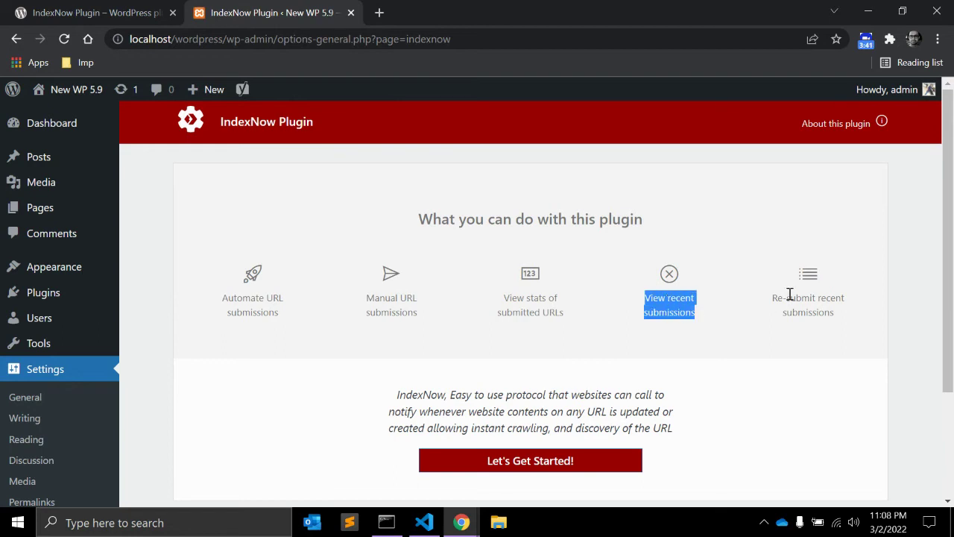
pyautogui.moveTo(777, 300); pyautogui.dragTo(811, 313)
pyautogui.scroll(-2, 717, 302)
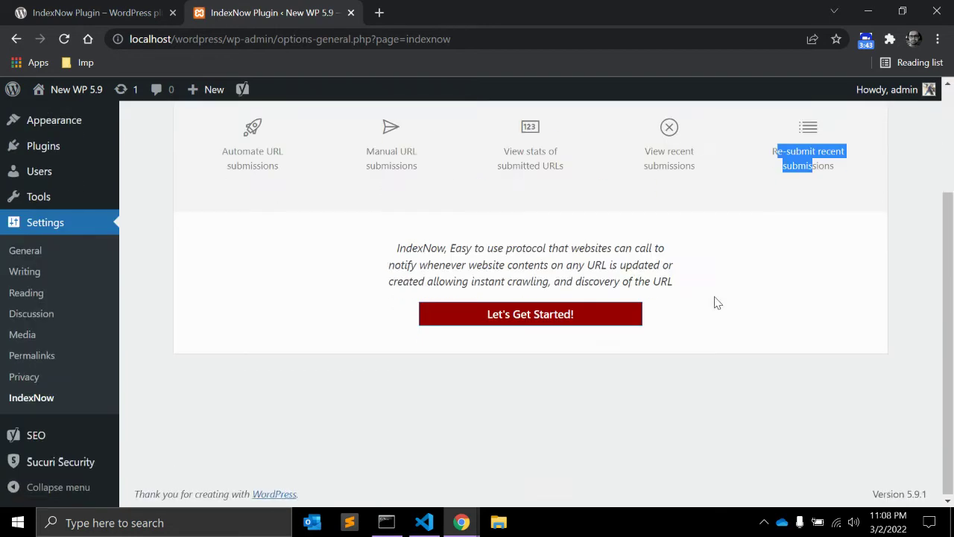
# Step: Start the IndexNow plugin with Let's Get Started! and bring up the empty Manual URL submission form
pyautogui.click(521, 313)
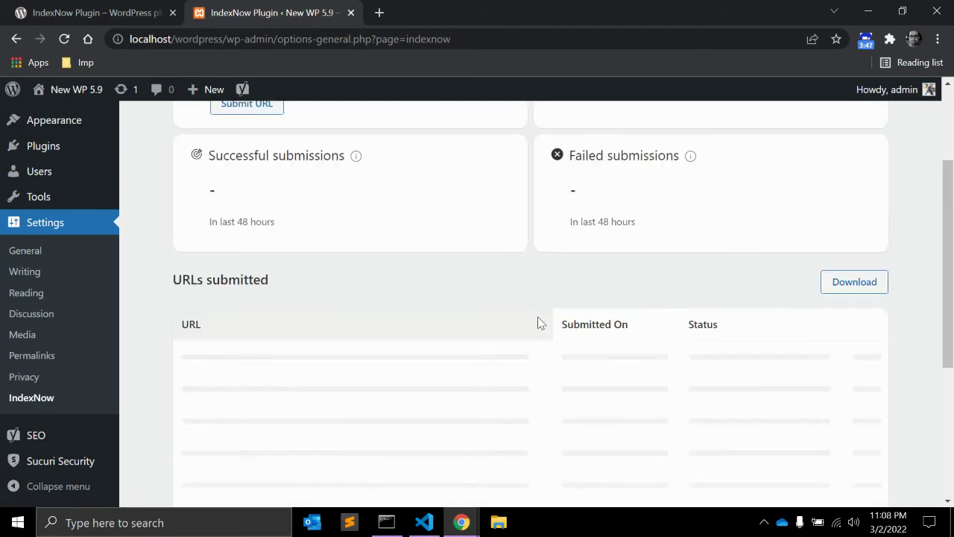
pyautogui.scroll(2, 447, 305)
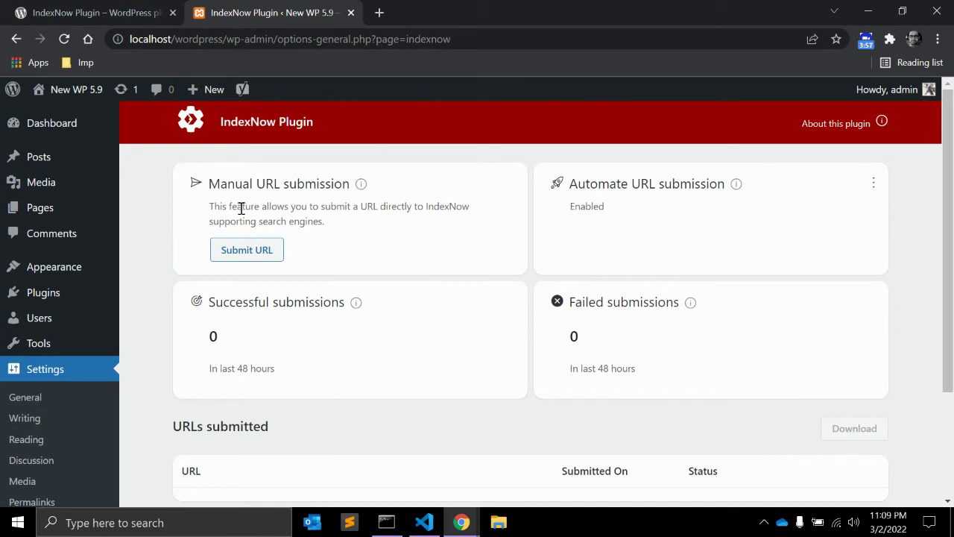
pyautogui.moveTo(208, 183); pyautogui.dragTo(348, 178)
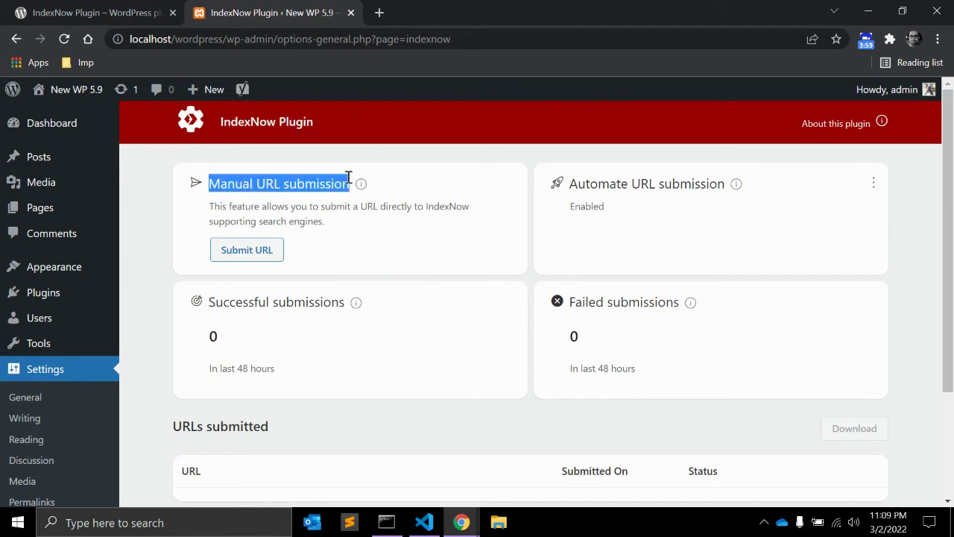
pyautogui.click(261, 250)
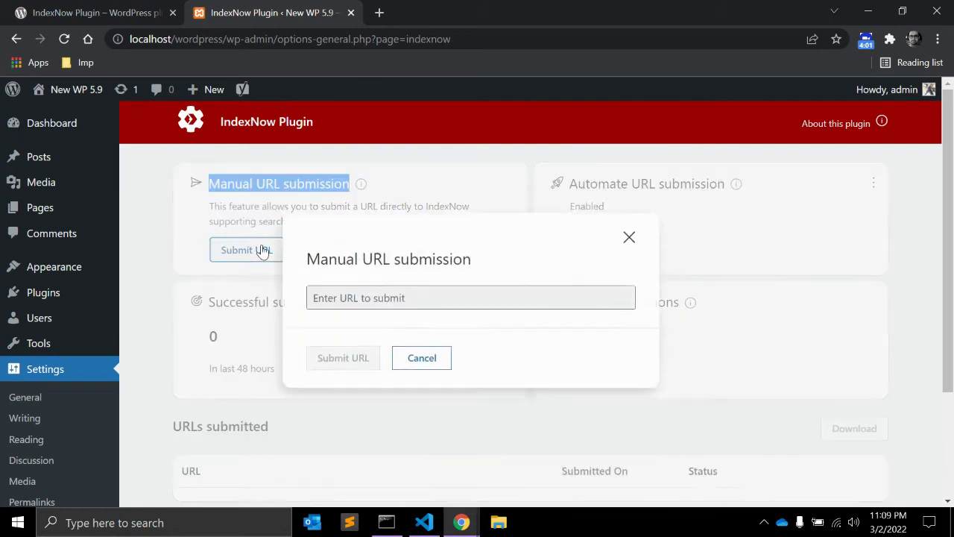
pyautogui.click(351, 291)
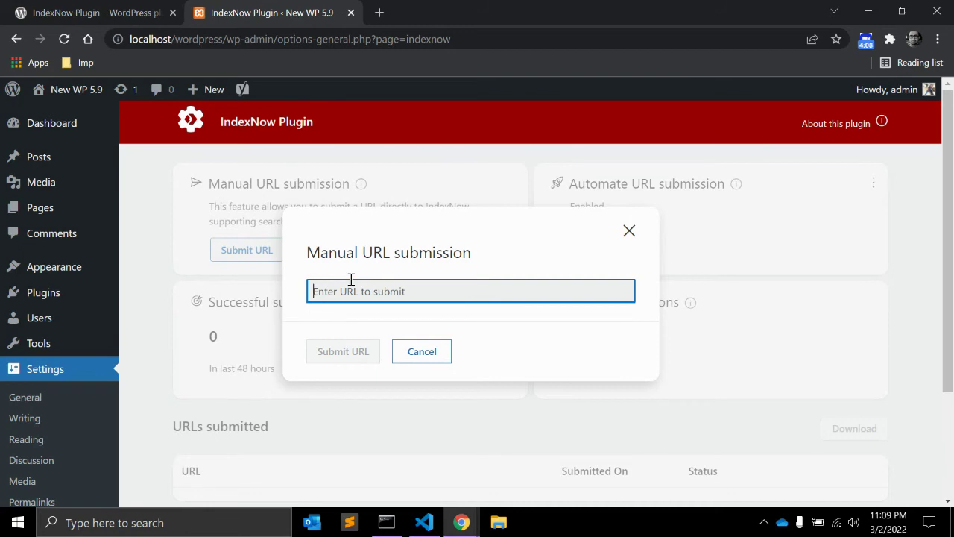
pyautogui.click(426, 348)
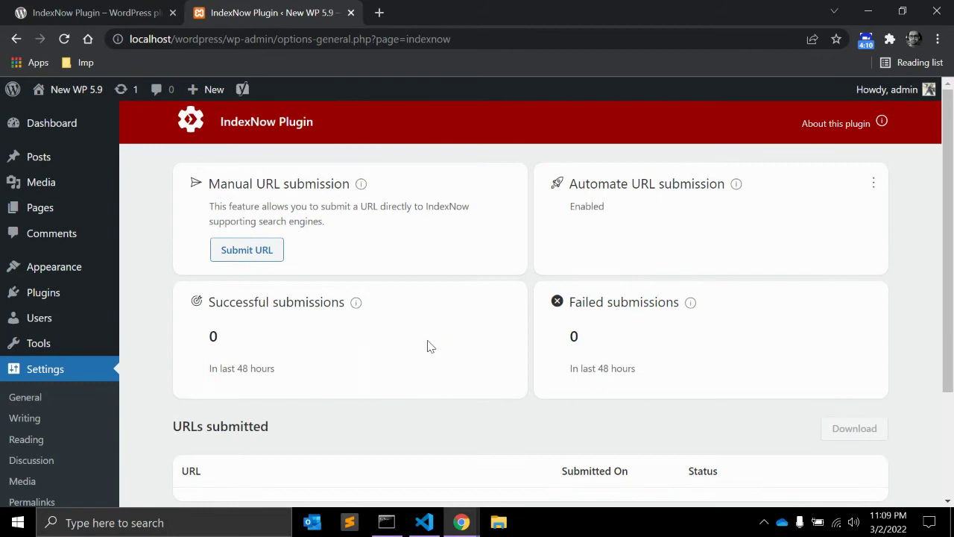
pyautogui.moveTo(569, 205); pyautogui.dragTo(604, 206)
pyautogui.moveTo(736, 184)
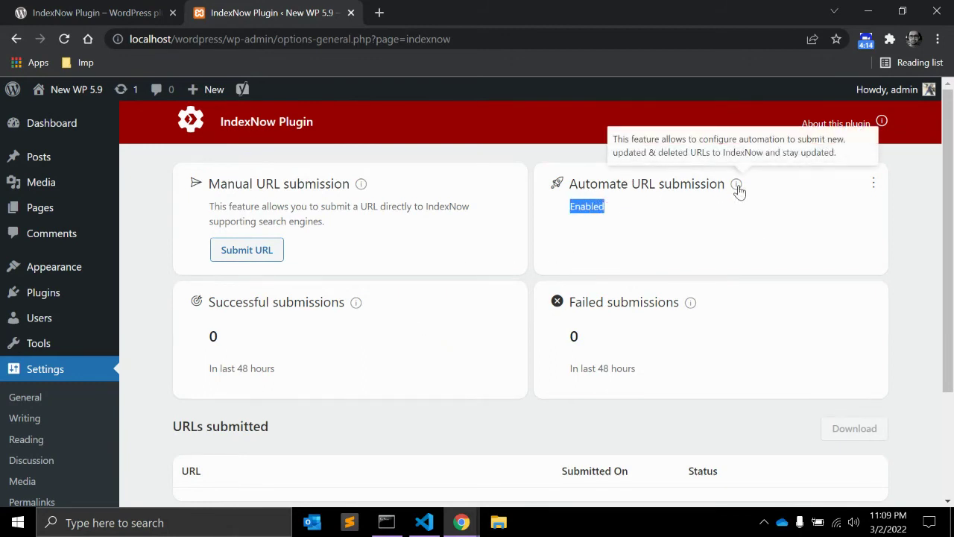
pyautogui.click(609, 215)
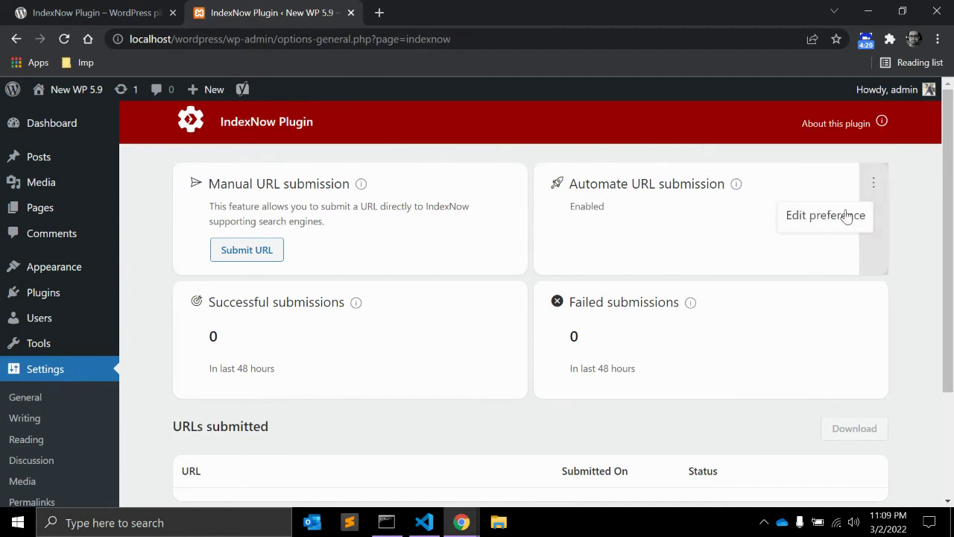
pyautogui.click(843, 216)
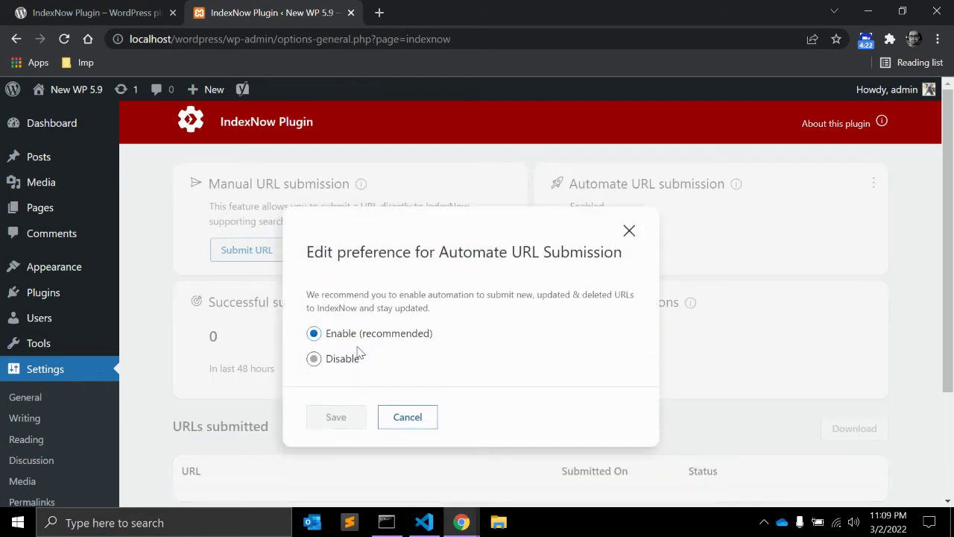
pyautogui.click(406, 419)
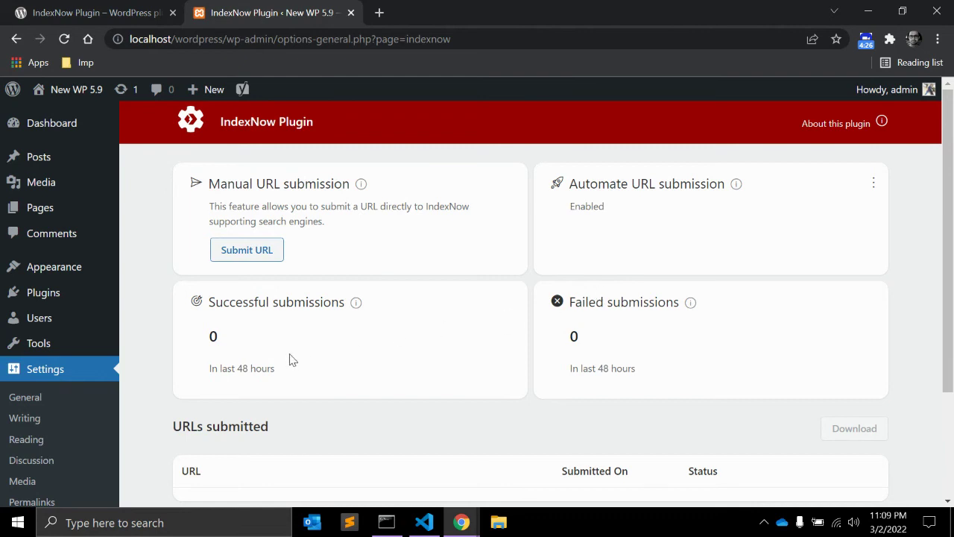
pyautogui.moveTo(208, 302); pyautogui.dragTo(346, 304)
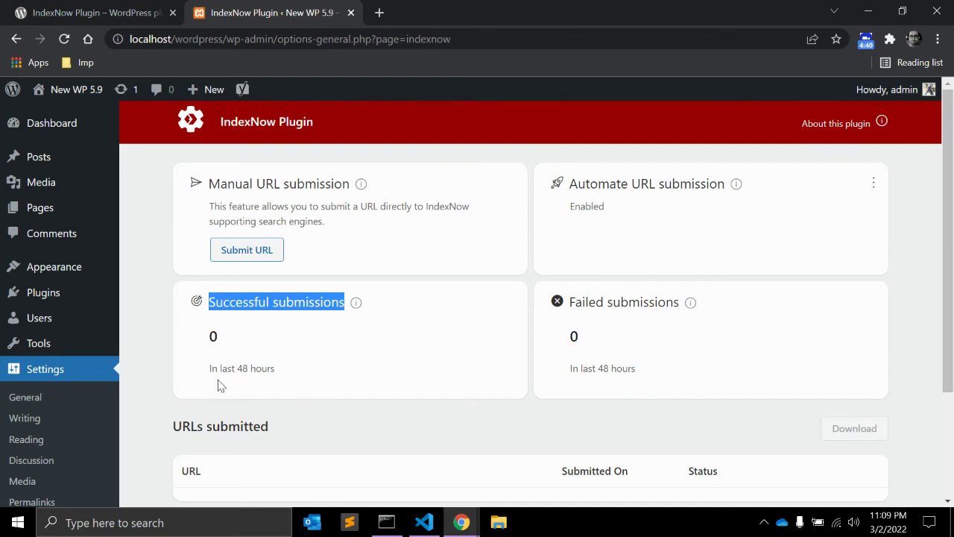
pyautogui.click(262, 370)
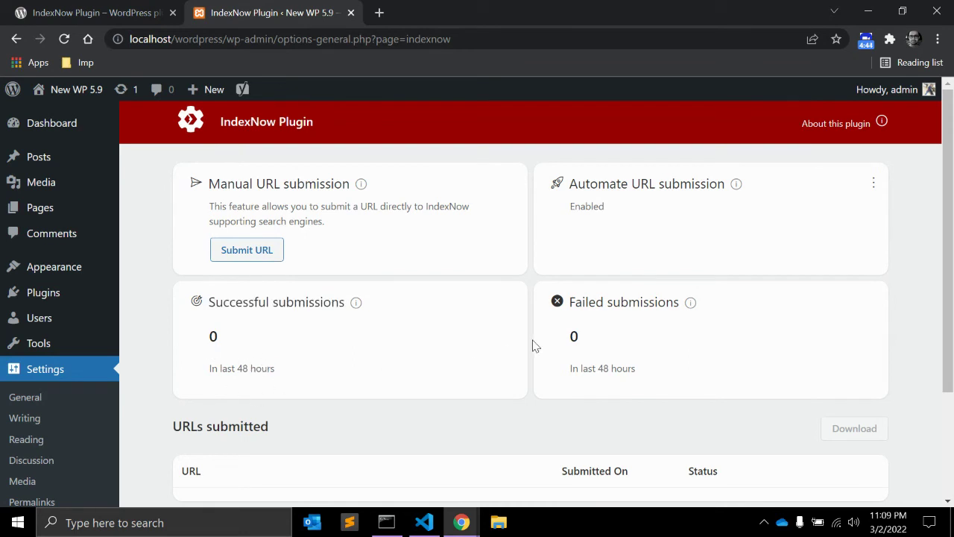
pyautogui.moveTo(570, 301); pyautogui.dragTo(679, 314)
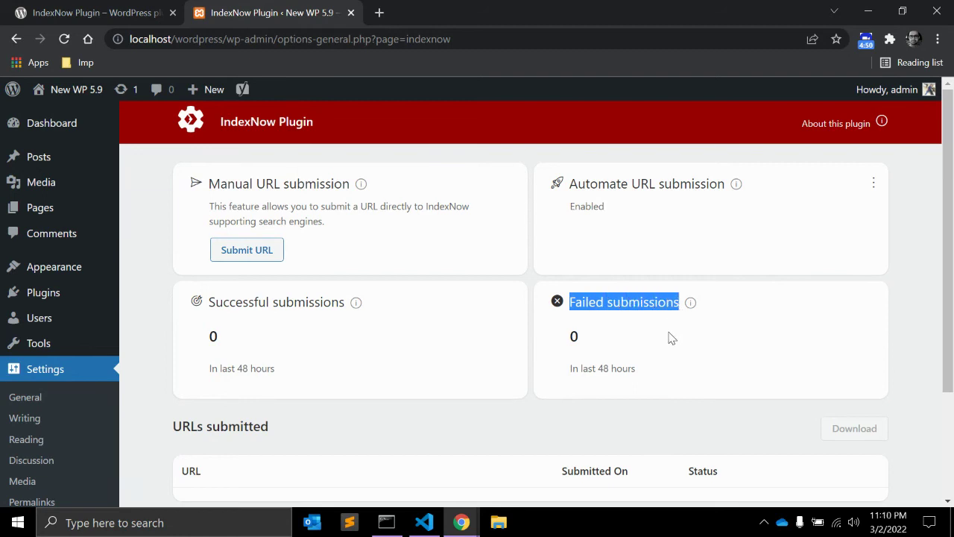
pyautogui.scroll(-2, 648, 324)
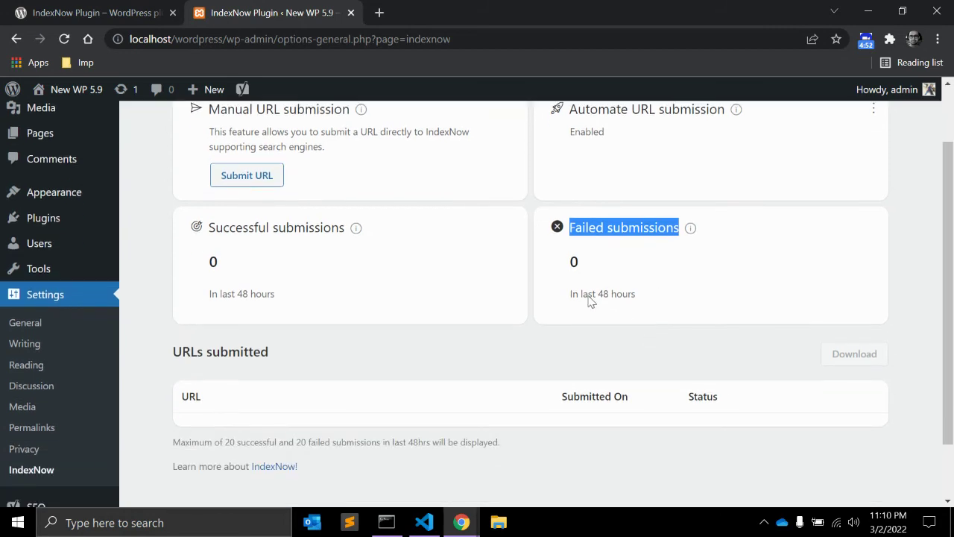
pyautogui.scroll(-2, 577, 293)
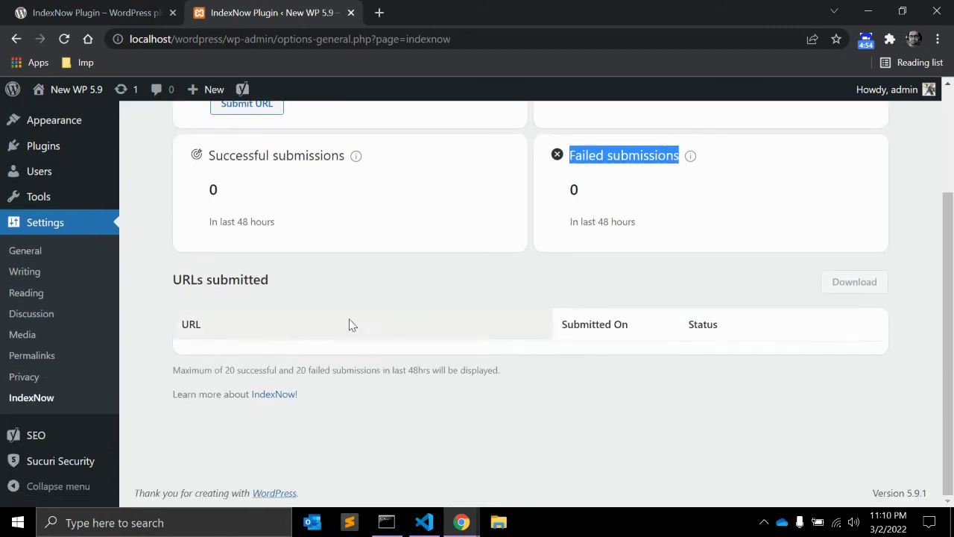
pyautogui.moveTo(173, 279); pyautogui.dragTo(274, 278)
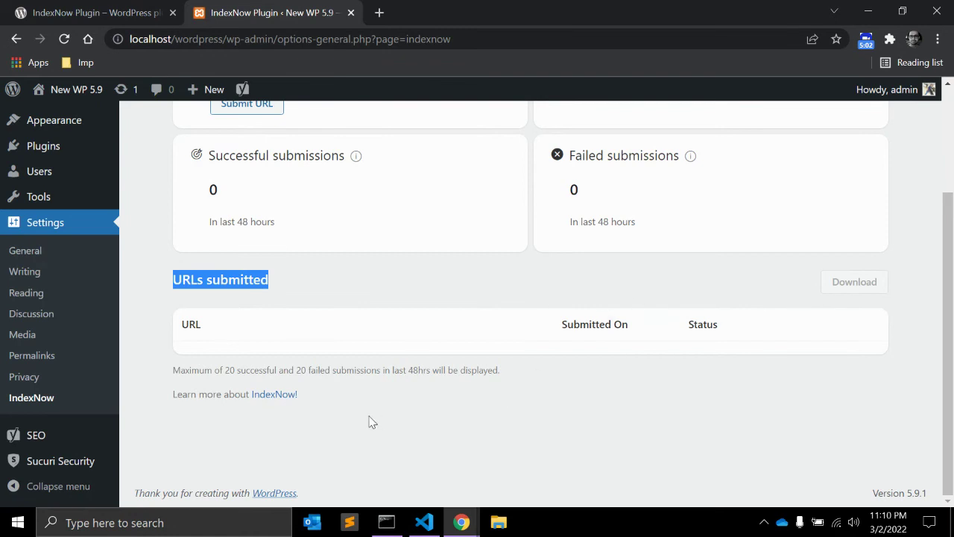
pyautogui.scroll(2, 372, 421)
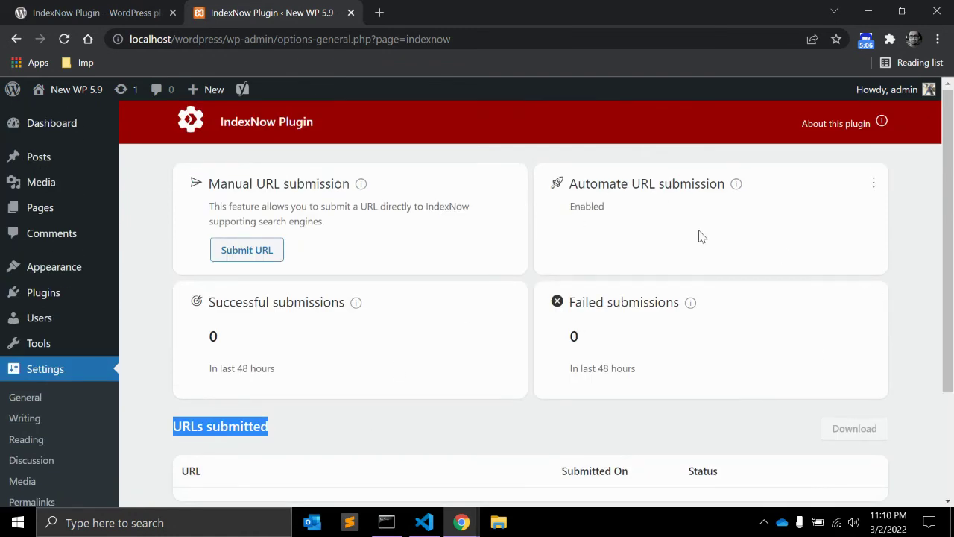
pyautogui.scroll(-2, 475, 303)
pyautogui.click(470, 301)
pyautogui.scroll(2, 470, 301)
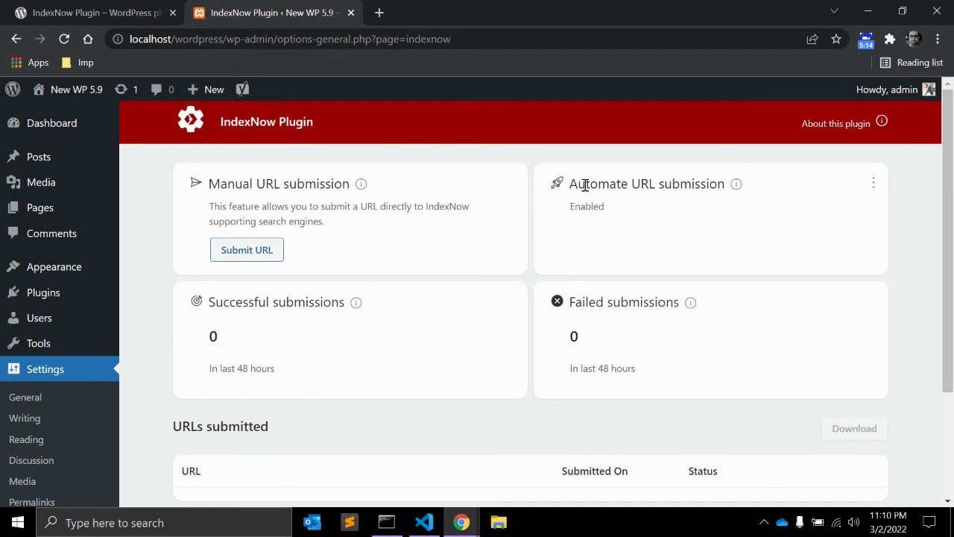
pyautogui.moveTo(39, 157)
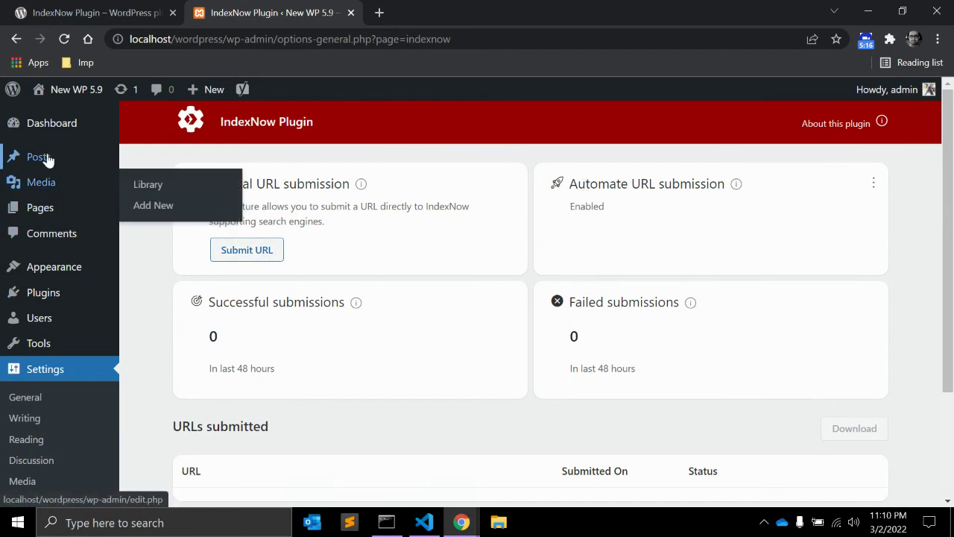
pyautogui.click(142, 163)
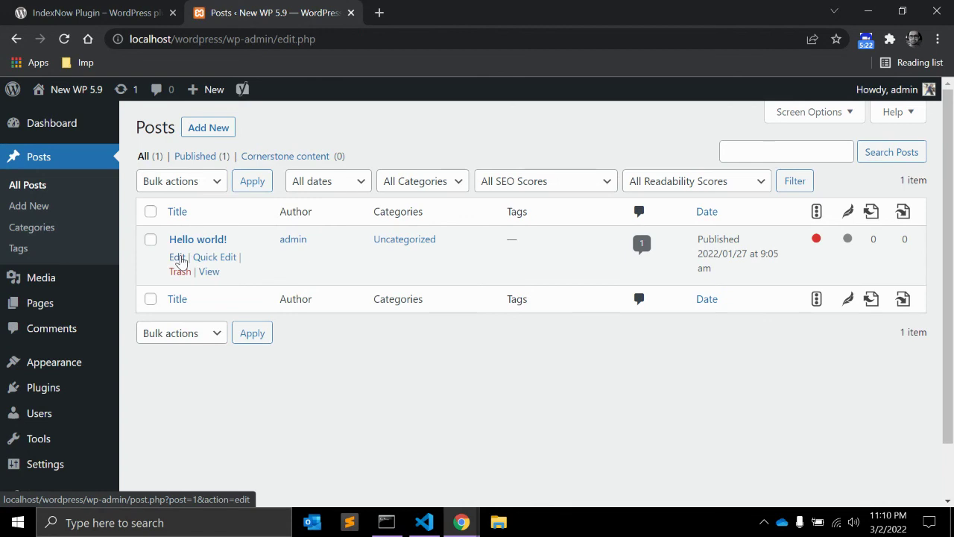
pyautogui.scroll(-1, 117, 296)
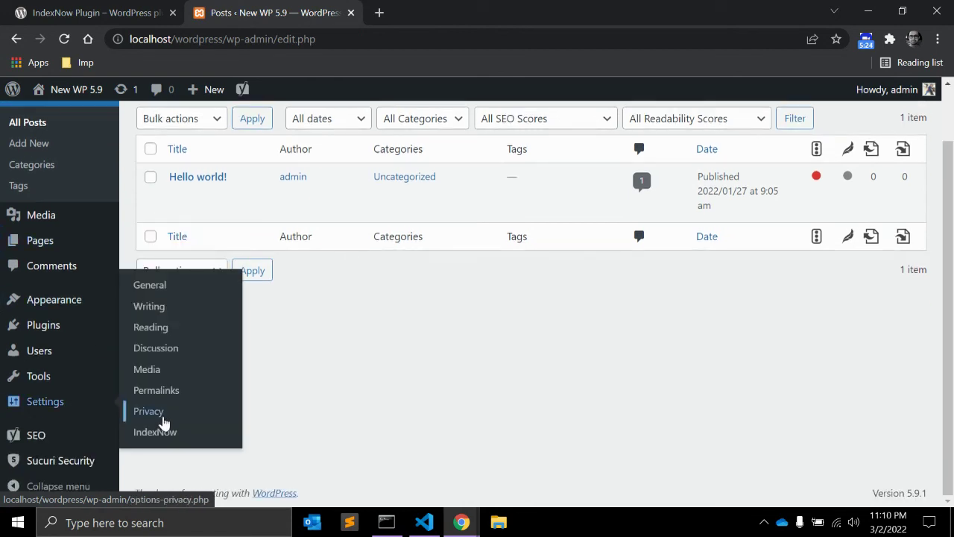
pyautogui.click(161, 431)
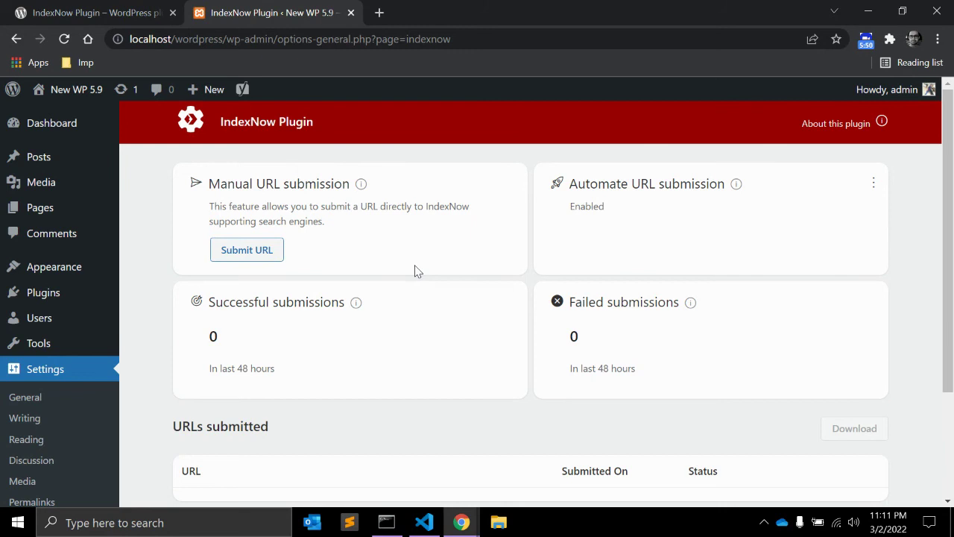
# Step: Return to the WordPress.org IndexNow Plugin listing and scroll through its Details description
pyautogui.click(143, 9)
pyautogui.scroll(-2, 312, 307)
pyautogui.scroll(-2, 312, 308)
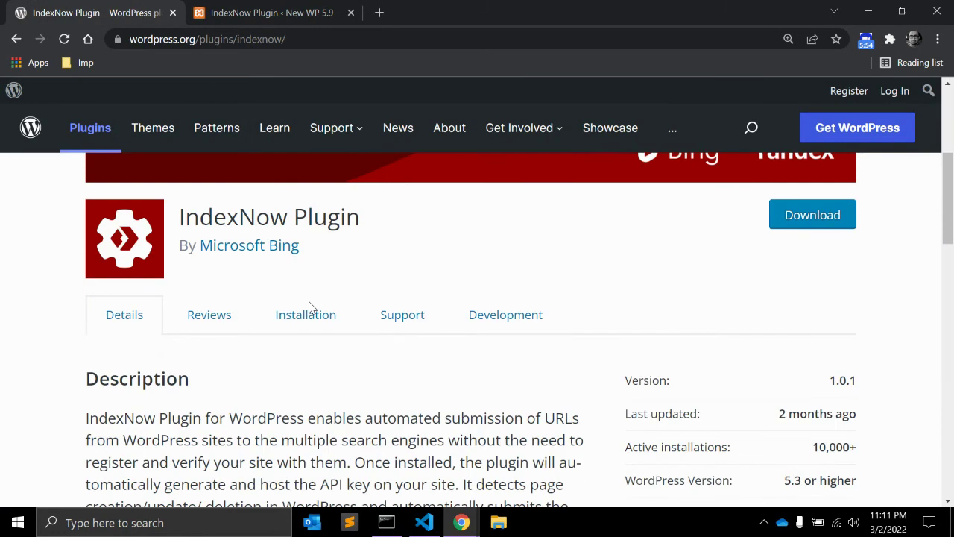
pyautogui.scroll(-3, 312, 308)
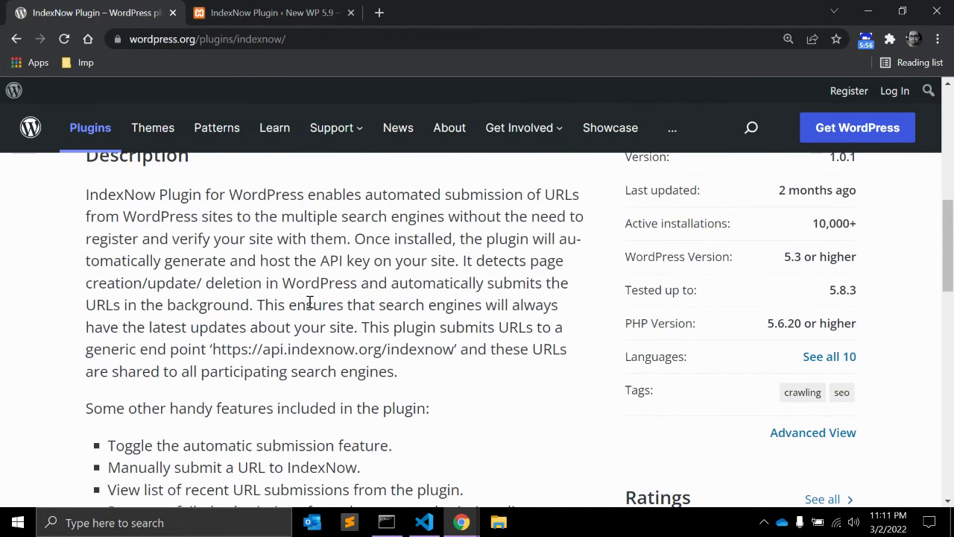
pyautogui.scroll(-2, 309, 302)
pyautogui.scroll(-1, 310, 302)
pyautogui.scroll(-1, 310, 303)
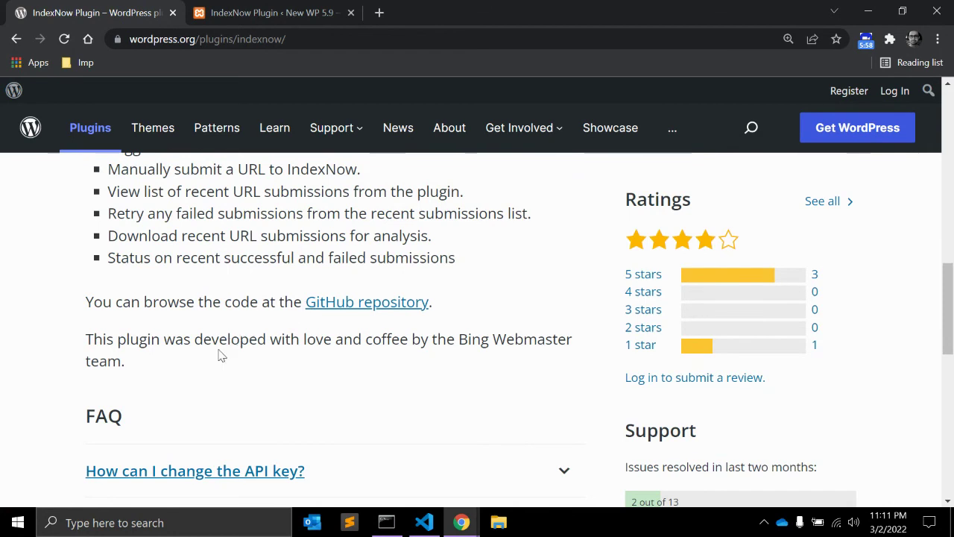
pyautogui.scroll(-4, 220, 356)
pyautogui.scroll(2, 220, 356)
pyautogui.scroll(3, 221, 356)
pyautogui.scroll(2, 221, 355)
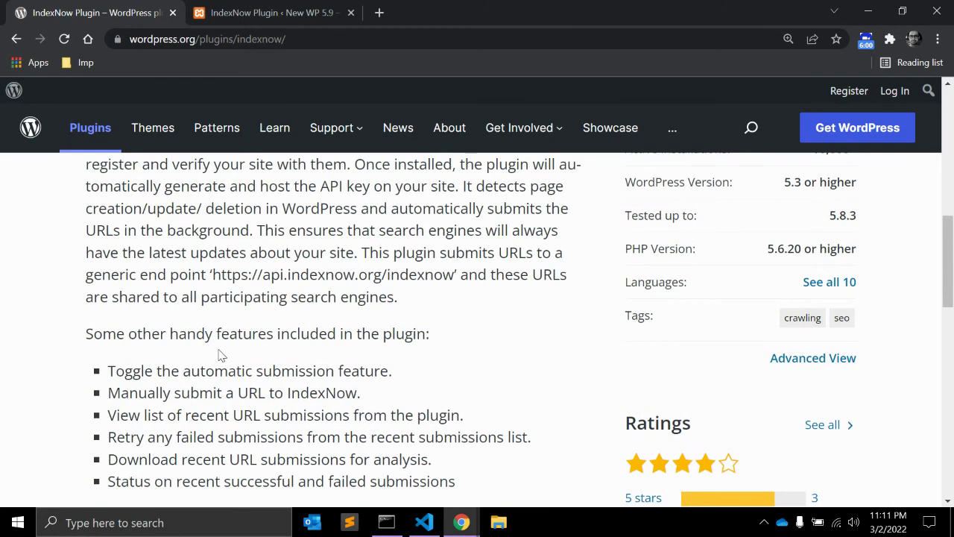
pyautogui.scroll(-1, 221, 356)
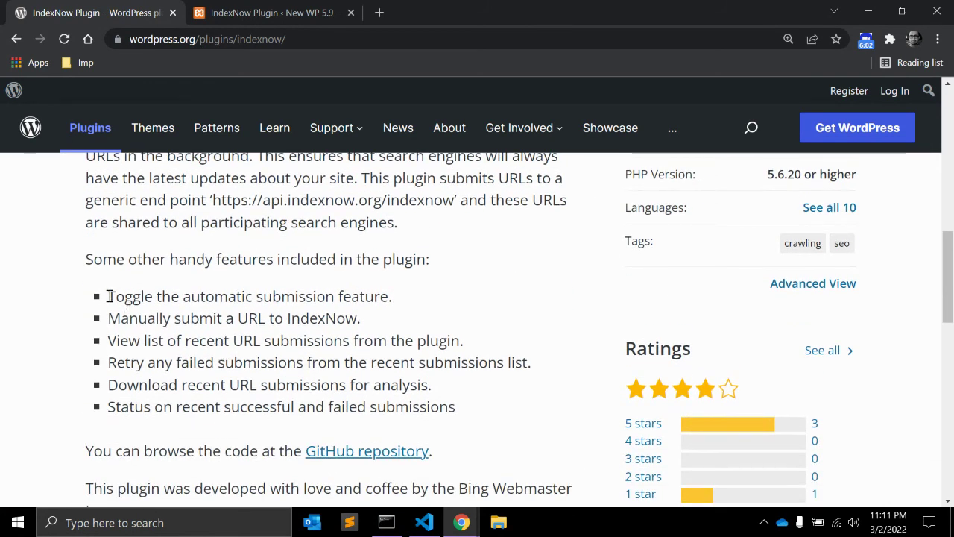
# Step: Highlight the listing's feature bullets and its 10,000+ active installations figure
pyautogui.moveTo(108, 296); pyautogui.dragTo(387, 296)
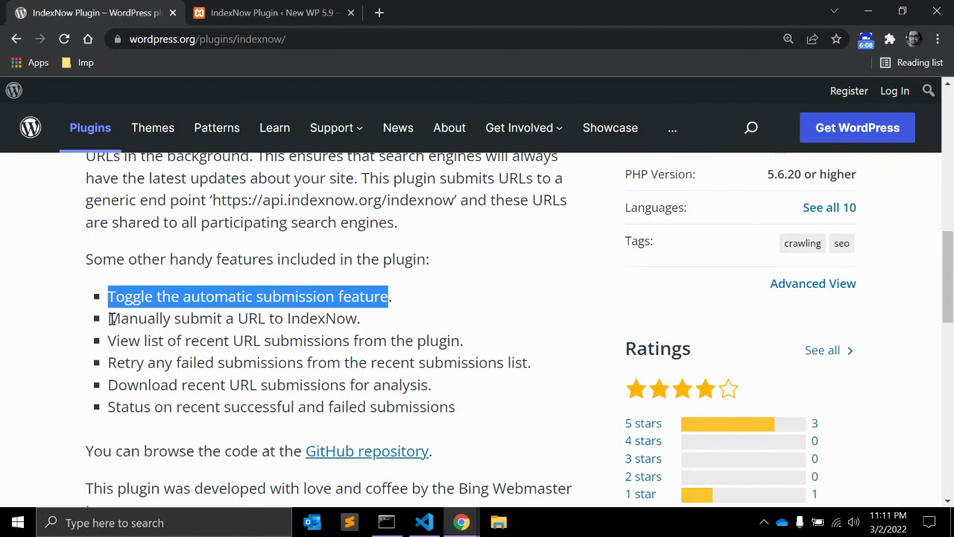
pyautogui.moveTo(109, 318); pyautogui.dragTo(456, 406)
pyautogui.click(440, 405)
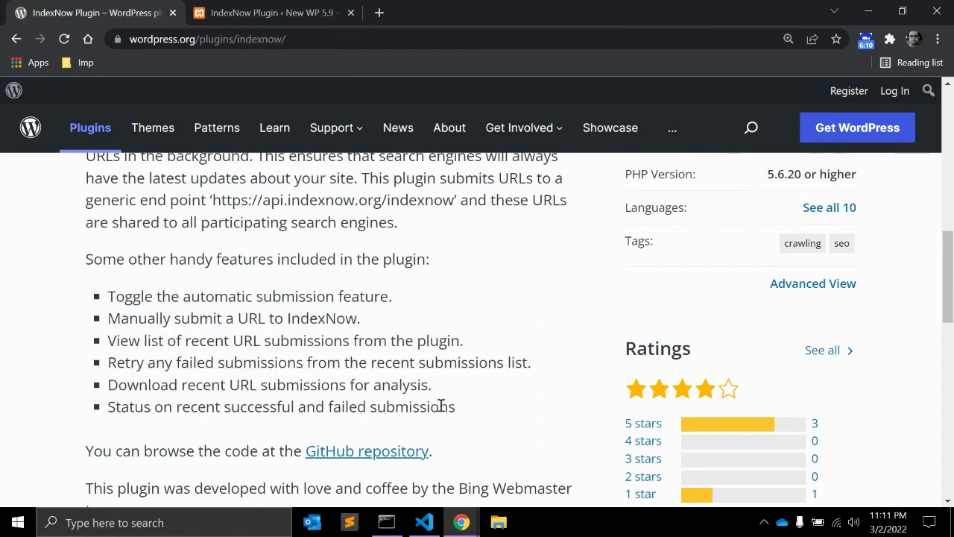
pyautogui.scroll(2, 362, 377)
pyautogui.scroll(-1, 363, 376)
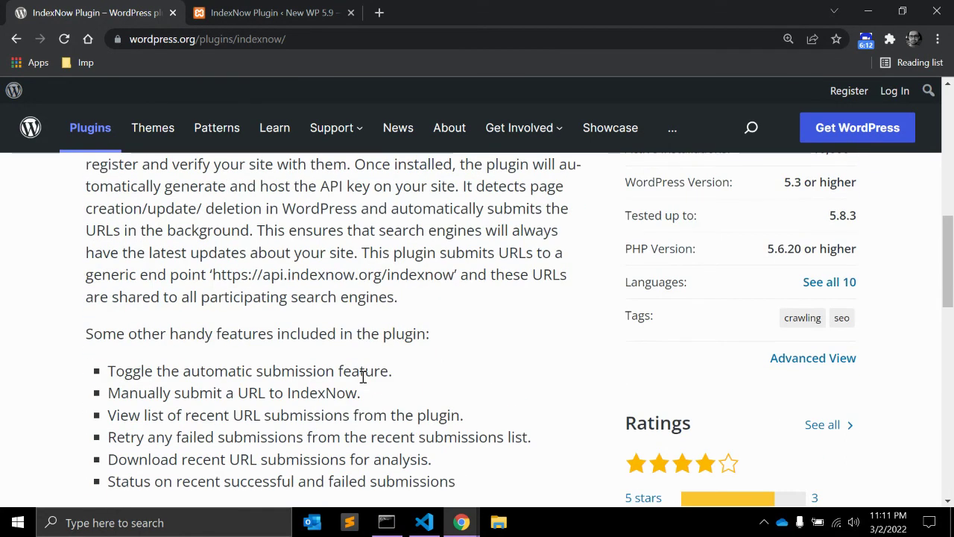
pyautogui.scroll(1, 363, 376)
pyautogui.scroll(1, 363, 376)
pyautogui.scroll(2, 296, 385)
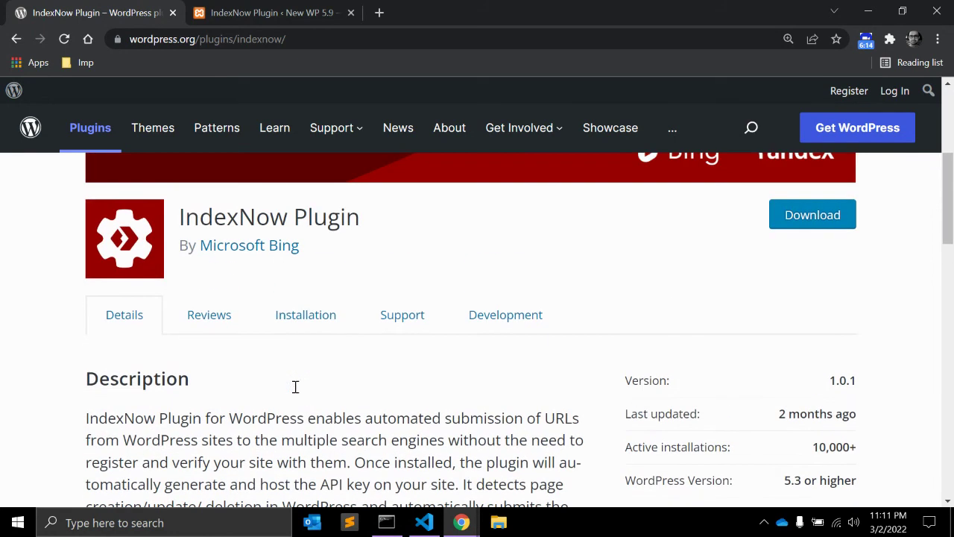
pyautogui.scroll(-1, 296, 392)
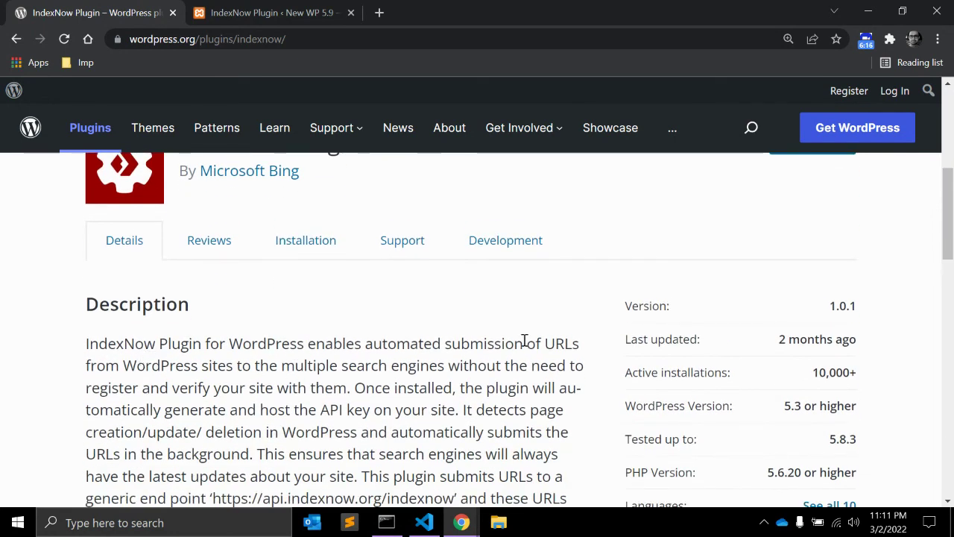
pyautogui.doubleClick(818, 370)
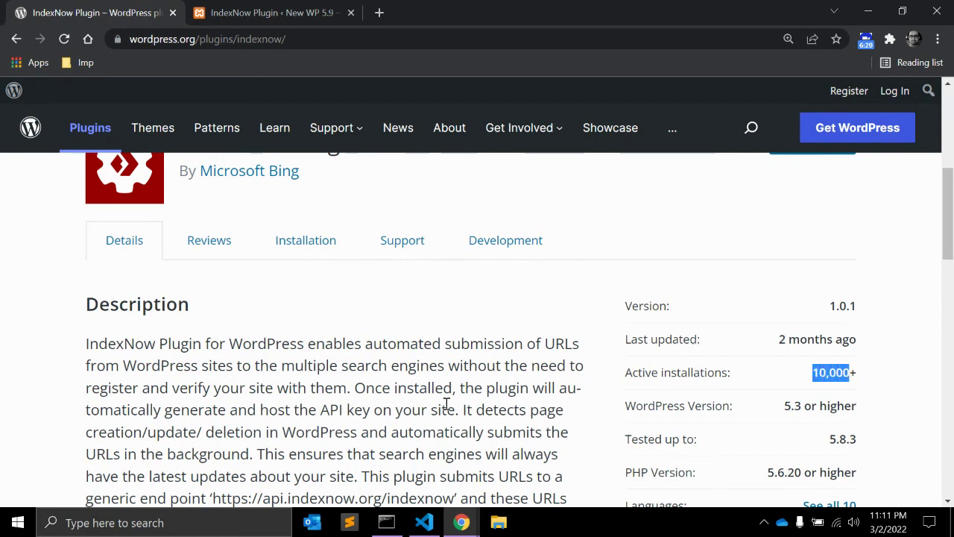
pyautogui.click(406, 383)
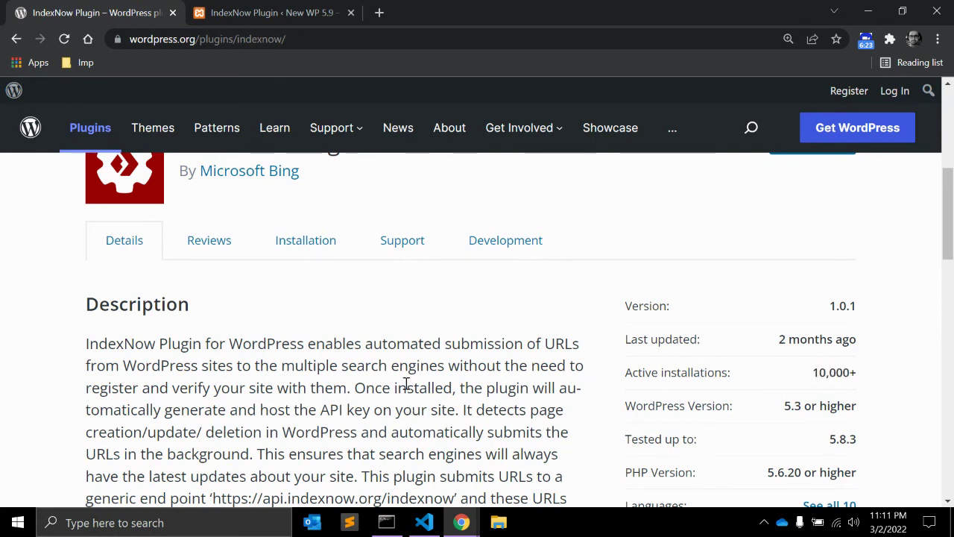
# Step: Glance at the IndexNow Support Forums topics, then return to the local IndexNow dashboard
pyautogui.click(381, 246)
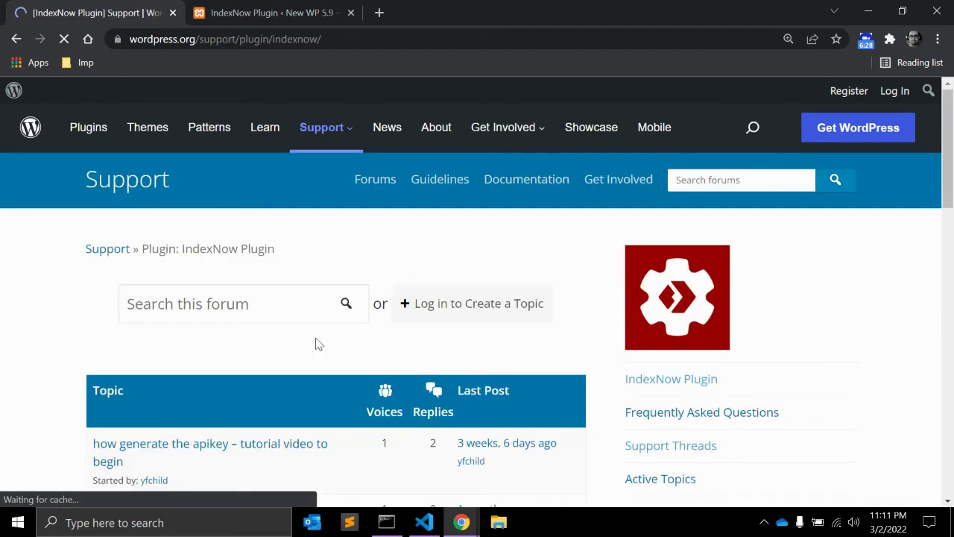
pyautogui.scroll(-2, 110, 383)
pyautogui.scroll(-2, 119, 376)
pyautogui.scroll(5, 273, 383)
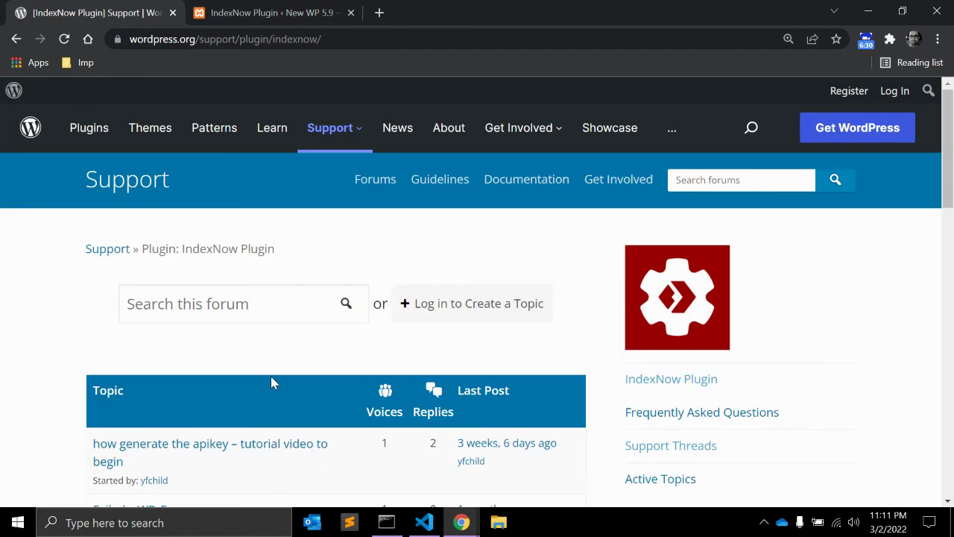
pyautogui.click(16, 39)
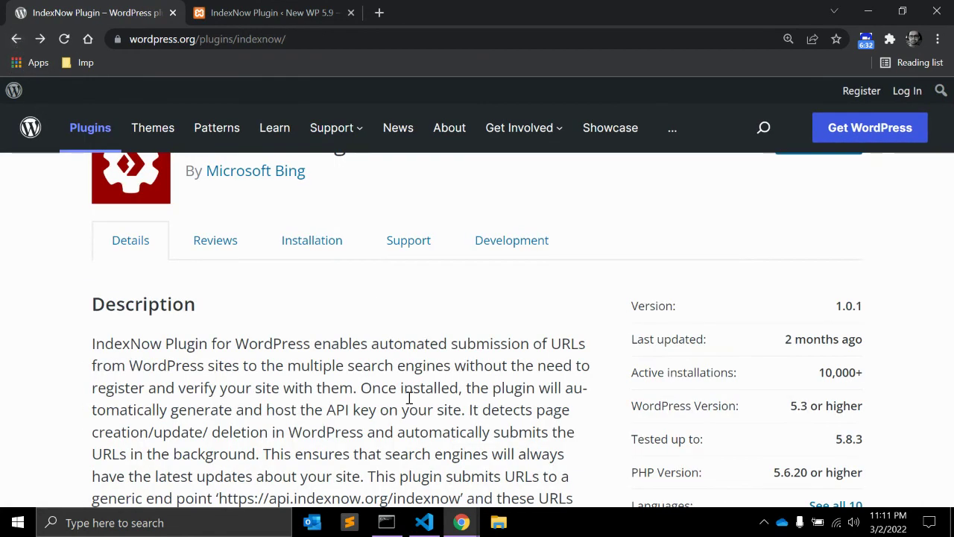
pyautogui.scroll(-3, 497, 385)
pyautogui.scroll(-2, 497, 387)
pyautogui.scroll(4, 498, 388)
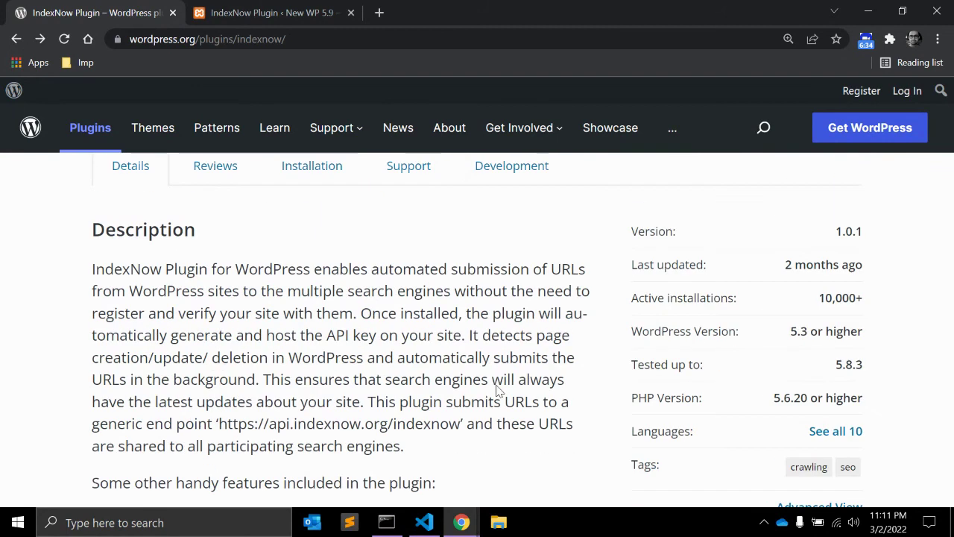
pyautogui.click(281, 11)
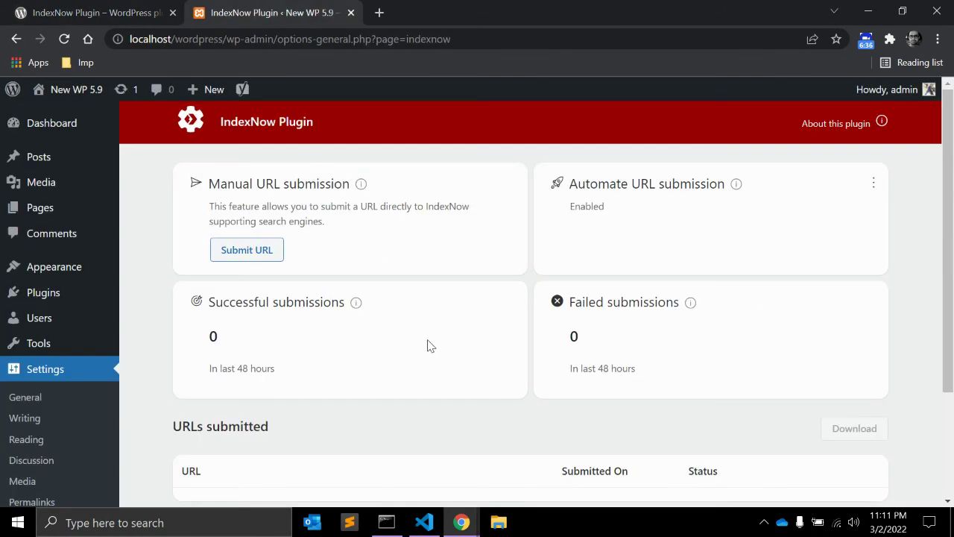